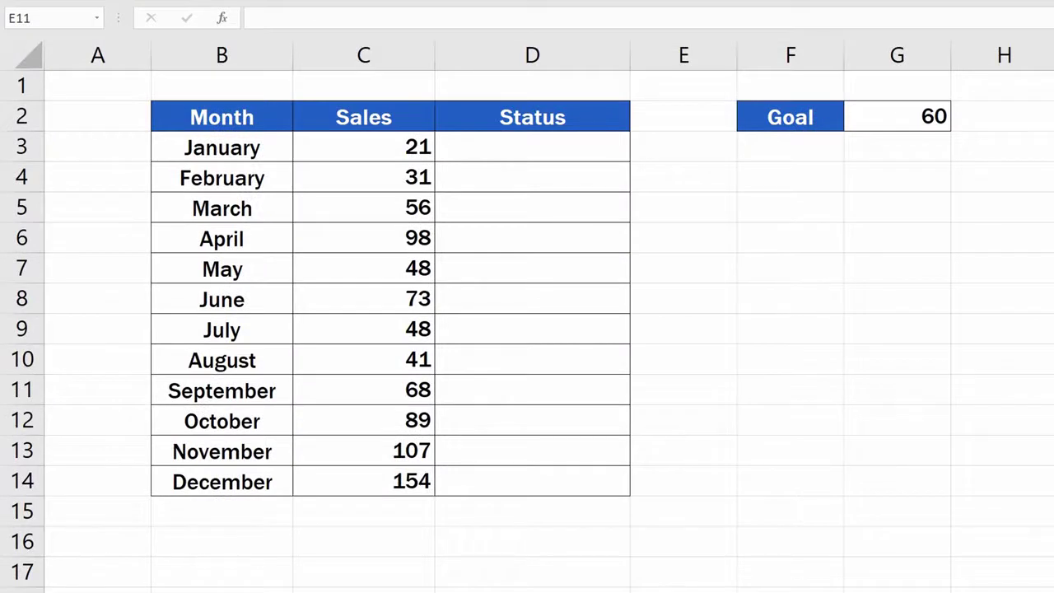
# Begin an IF formula in January's Status cell D3 with the logical test C3>G2.
pyautogui.click(601, 148)
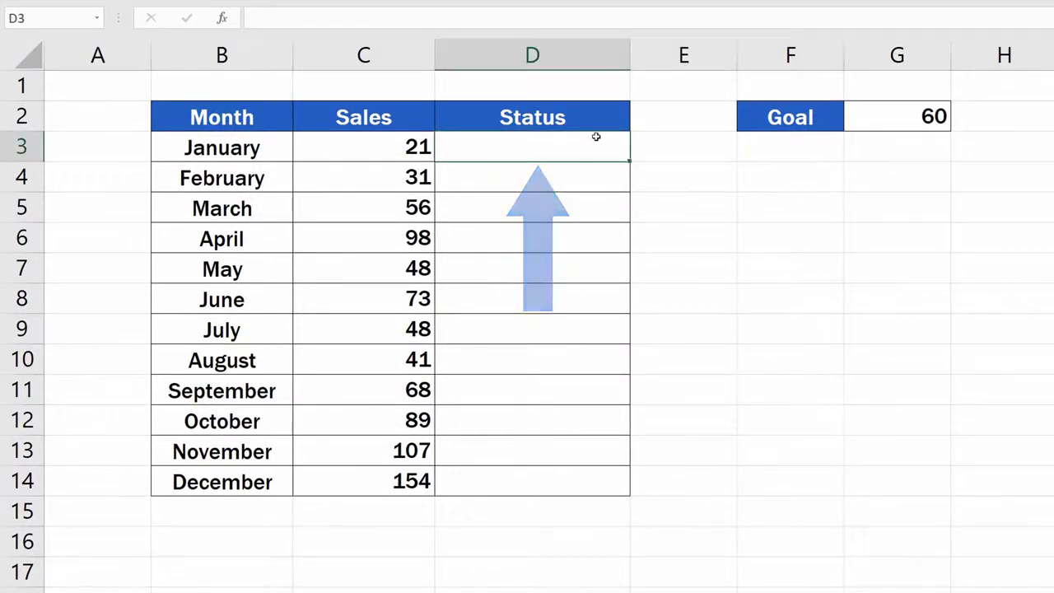
pyautogui.doubleClick(596, 137)
pyautogui.write('=')
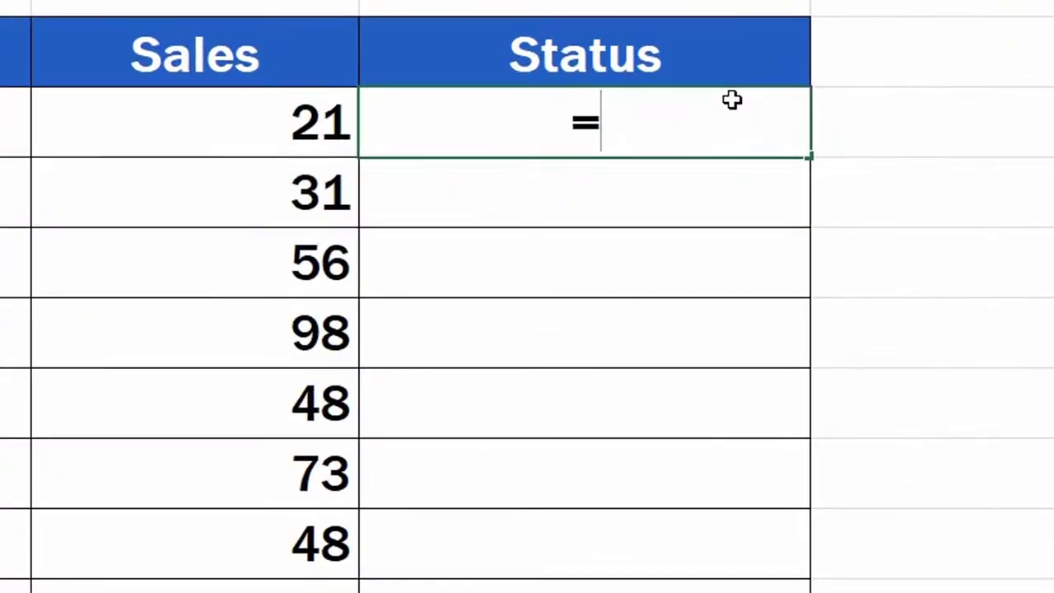
pyautogui.write('IF')
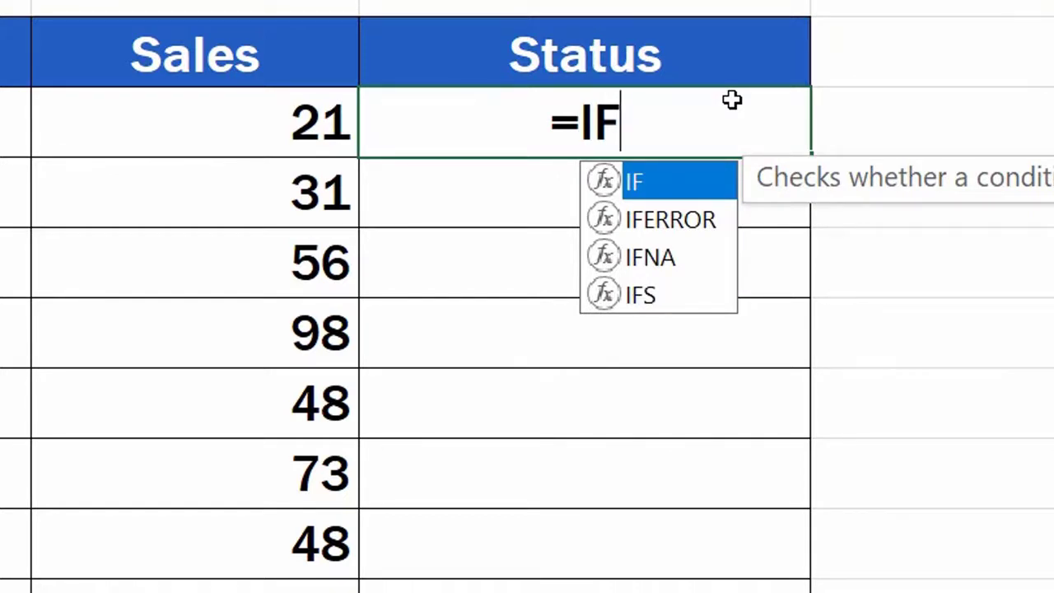
pyautogui.doubleClick(673, 183)
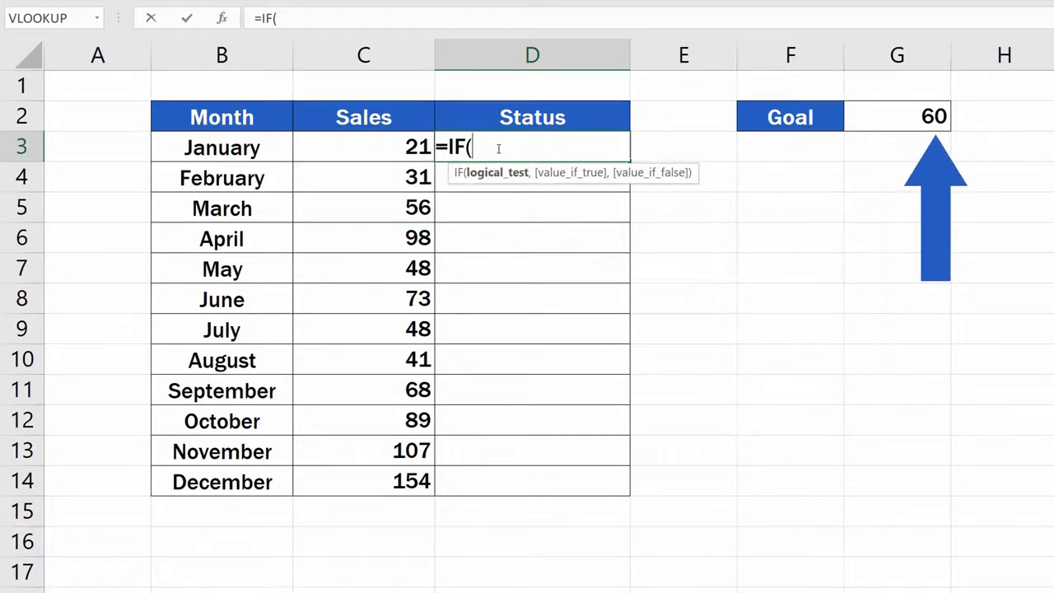
pyautogui.click(381, 148)
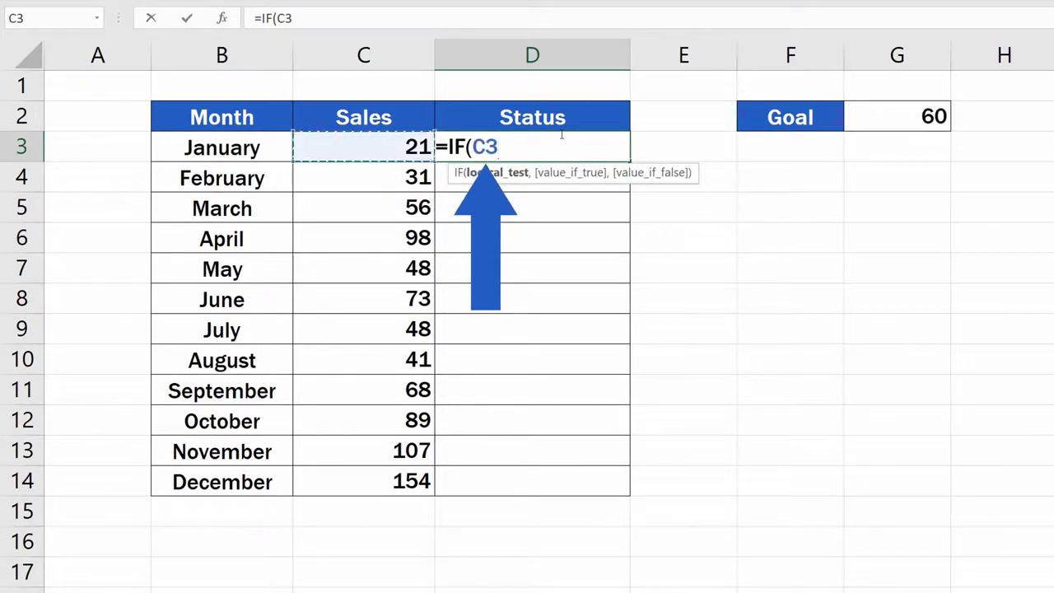
pyautogui.write('>')
pyautogui.click(867, 115)
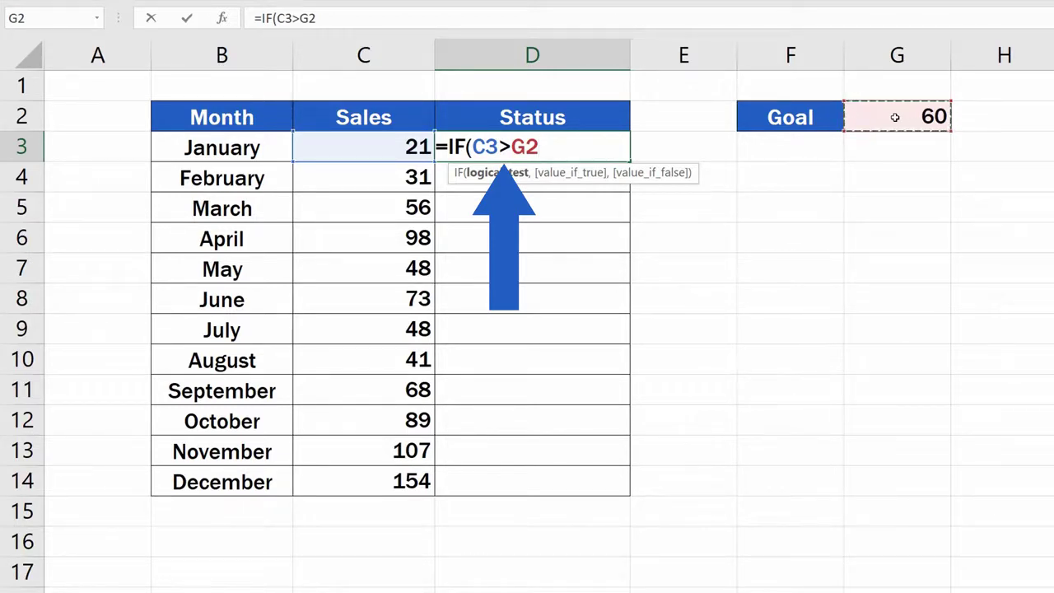
pyautogui.write(',')
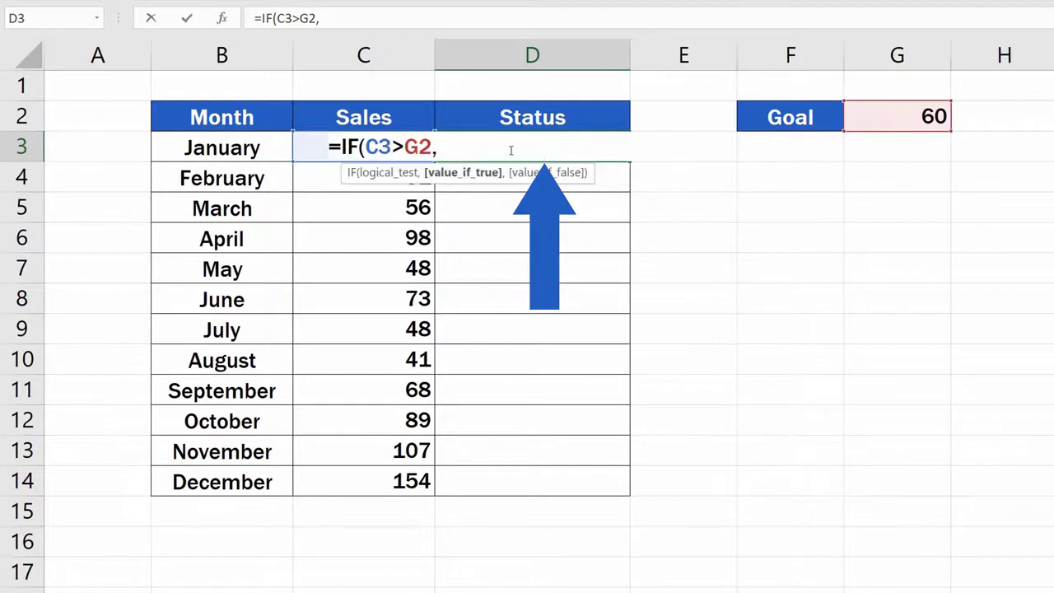
# Complete the IF formula in D3 to return "Goal Achived" when true and "--" when false.
pyautogui.write('"Goal Achive')
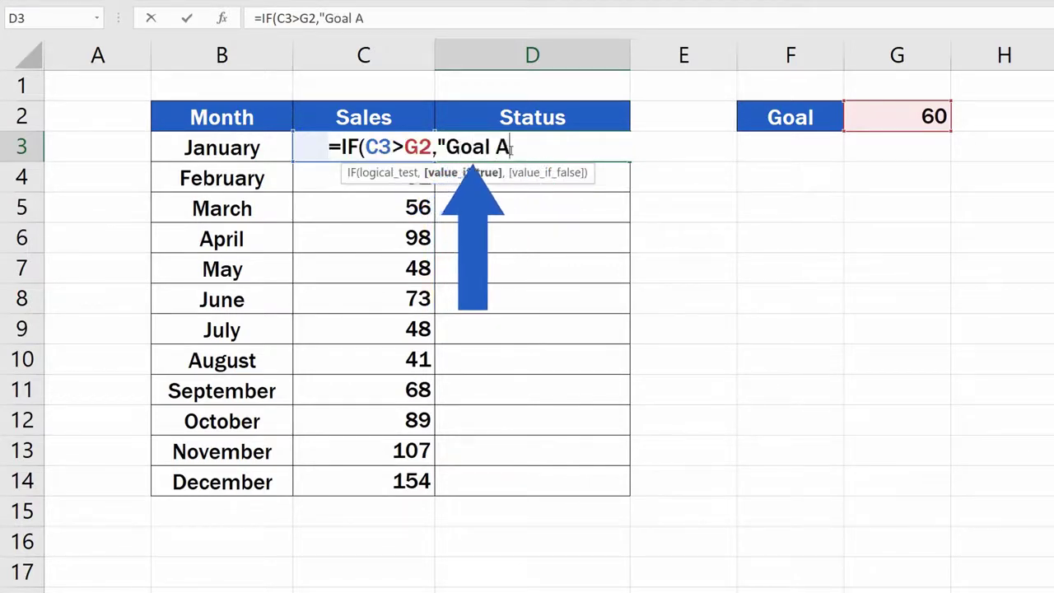
pyautogui.write('d"')
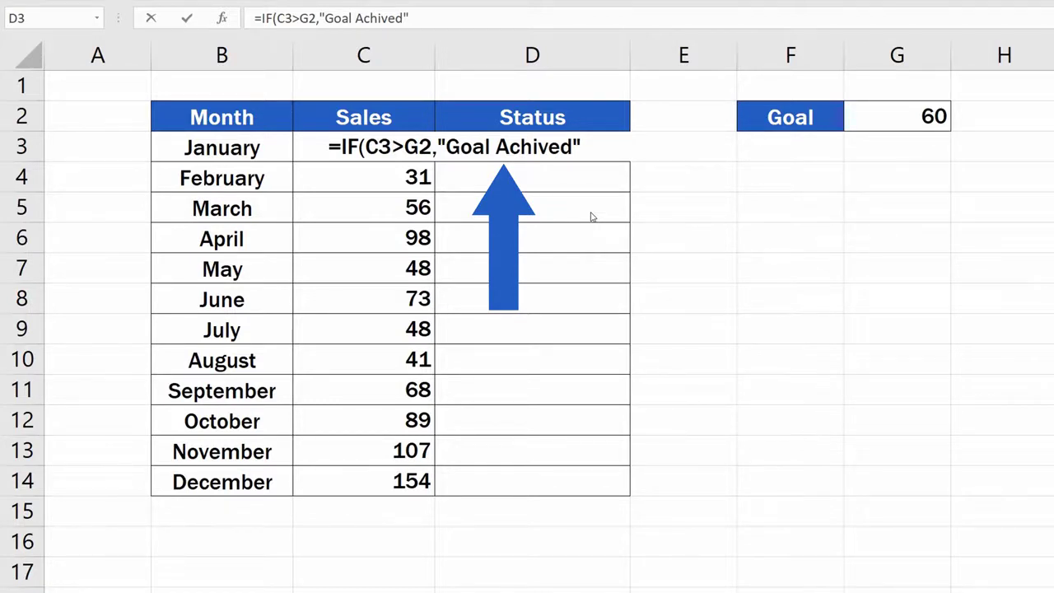
pyautogui.doubleClick(593, 148)
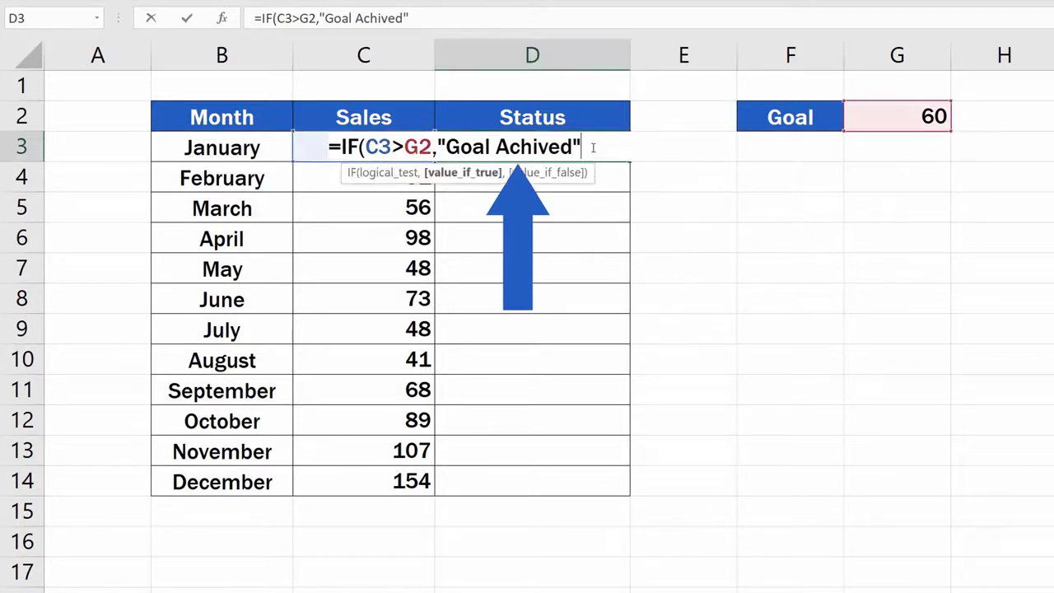
pyautogui.write(',')
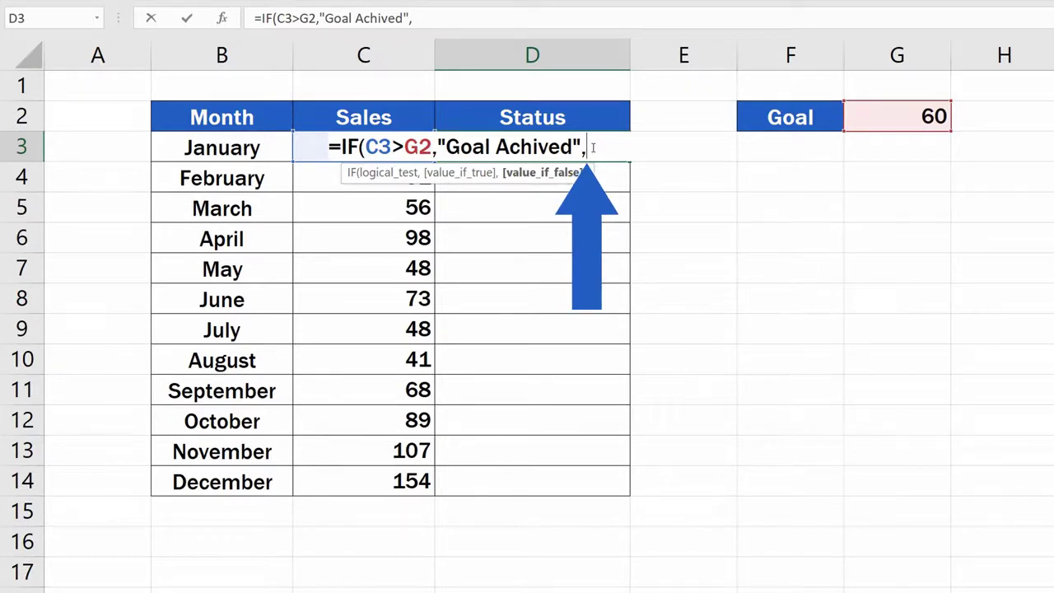
pyautogui.write('"--')
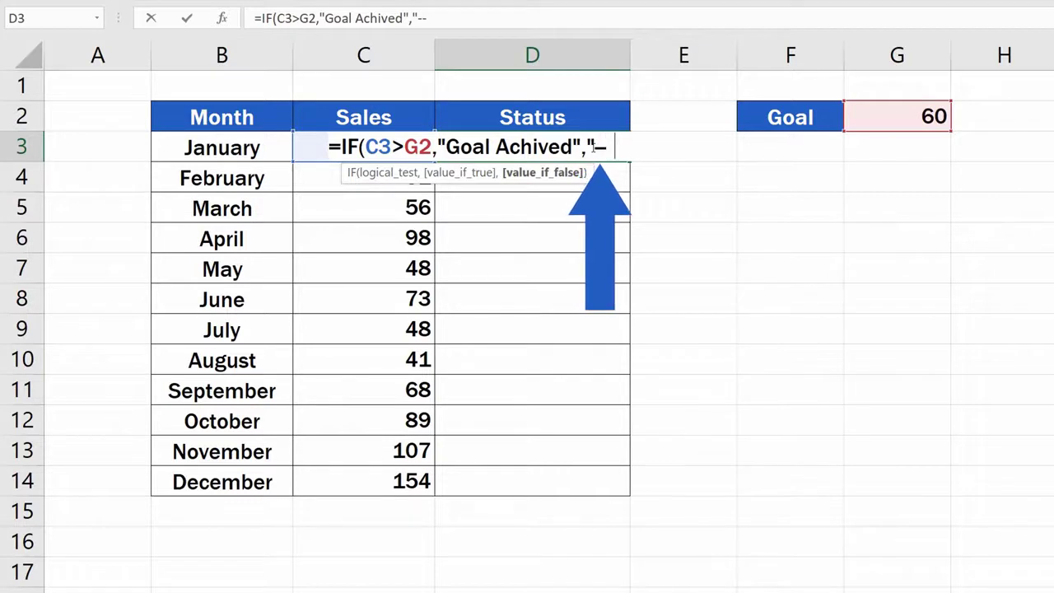
pyautogui.write('"')
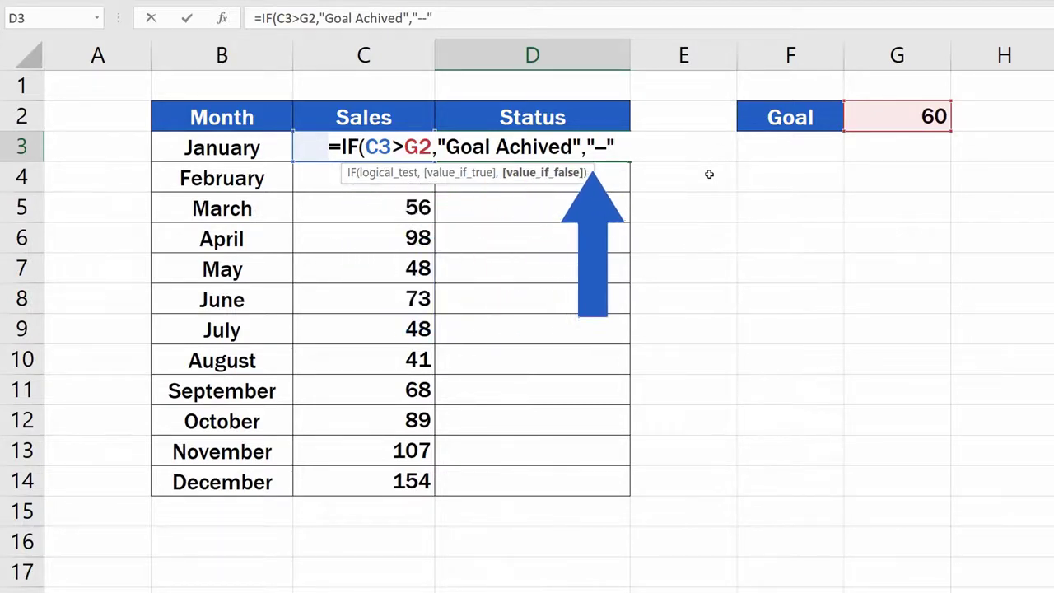
pyautogui.write(')')
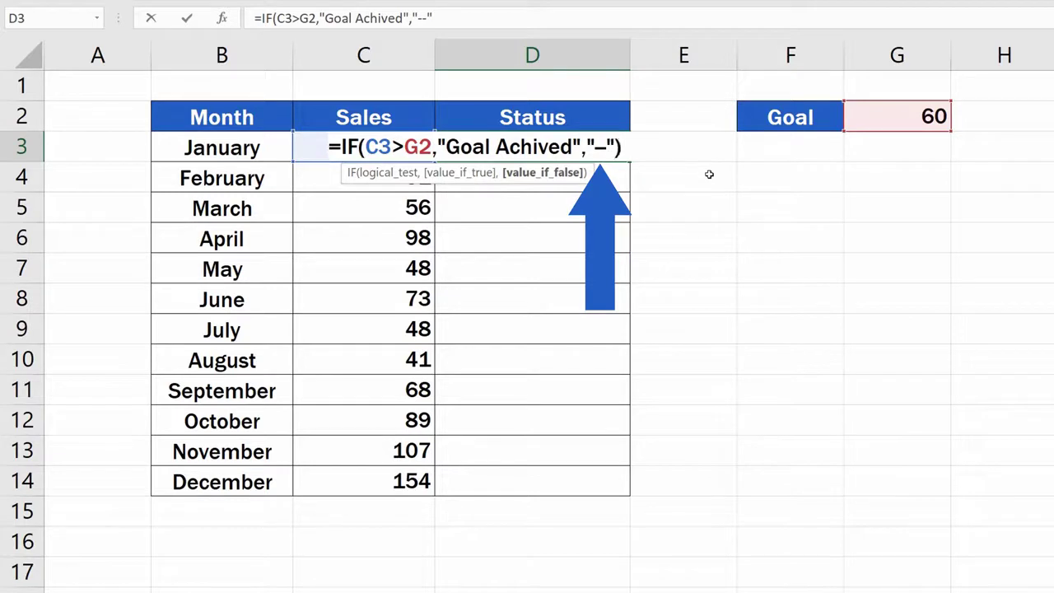
pyautogui.press('Return')
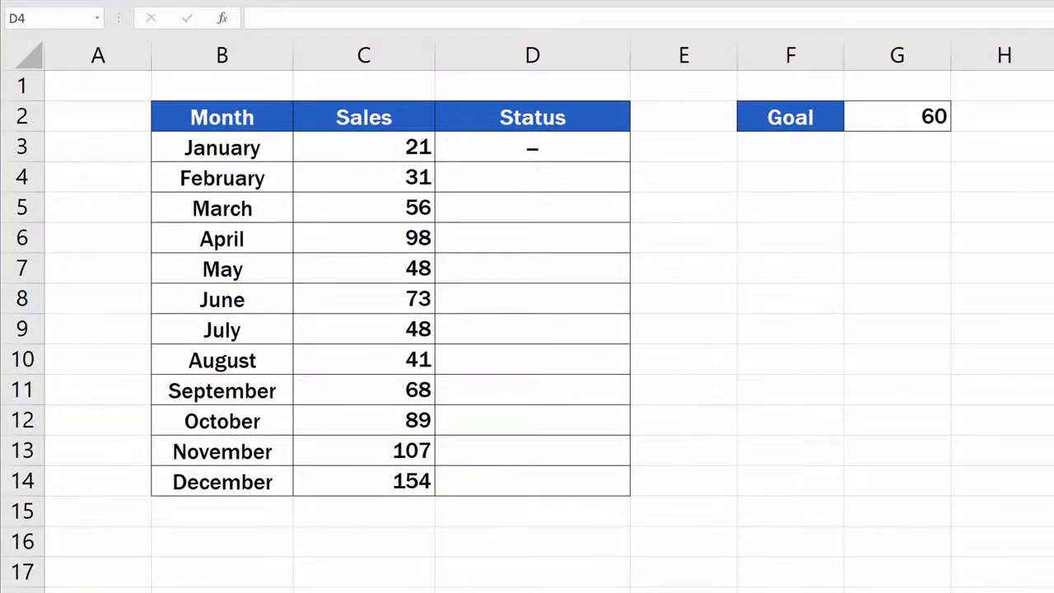
# Fill the D3 formula down through D14 and check the copied formulas in D4 and D5.
pyautogui.click(608, 144)
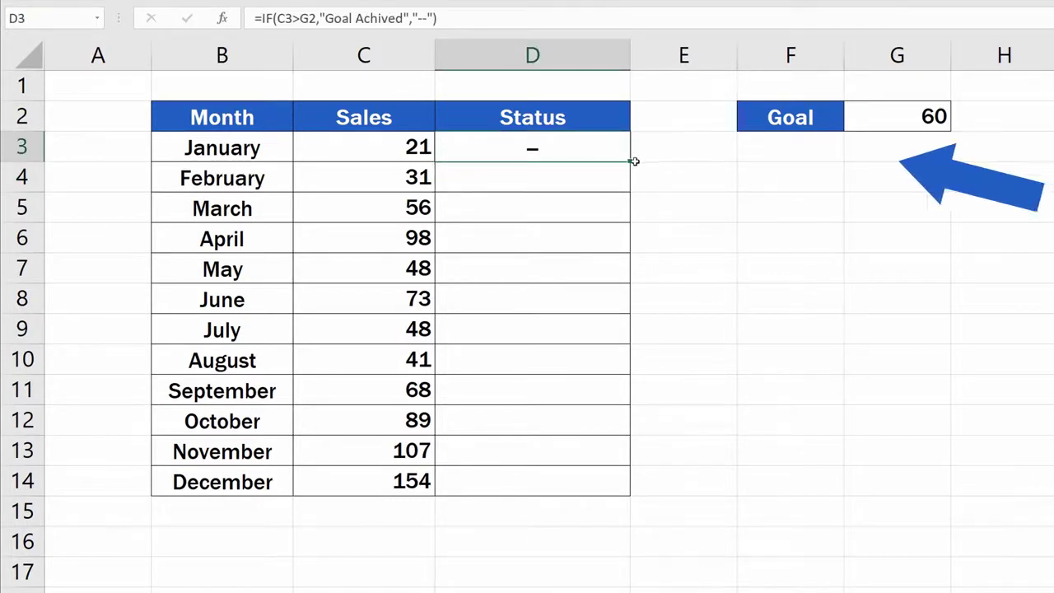
pyautogui.moveTo(629, 162); pyautogui.dragTo(639, 492)
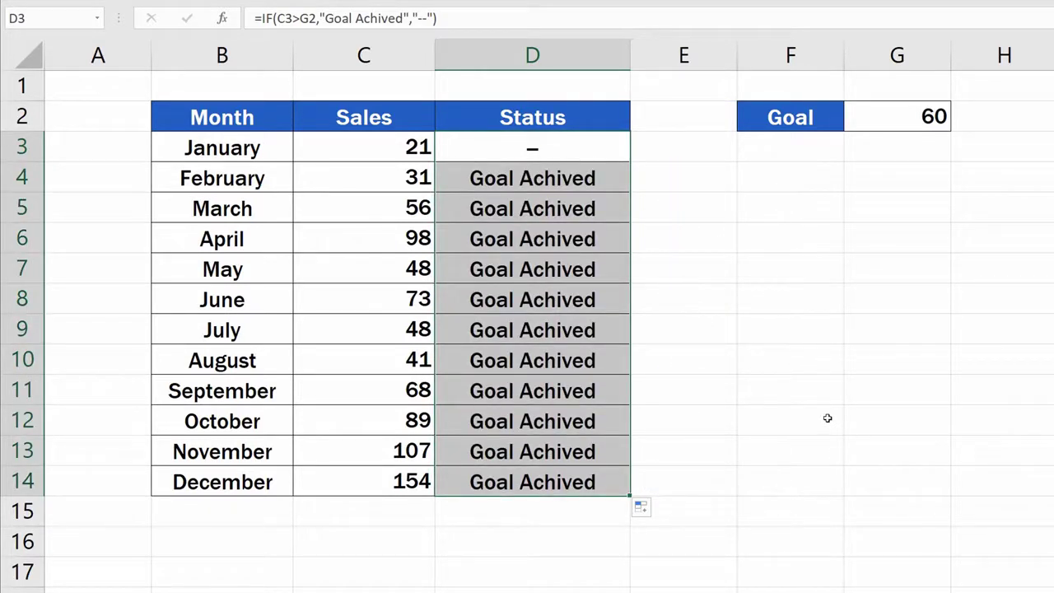
pyautogui.click(803, 412)
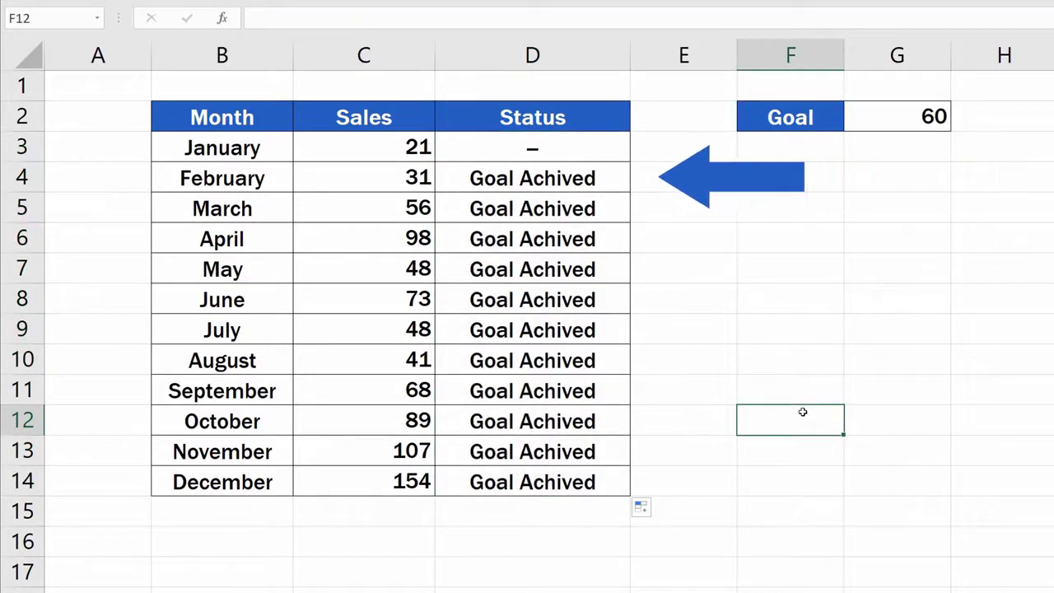
pyautogui.click(574, 179)
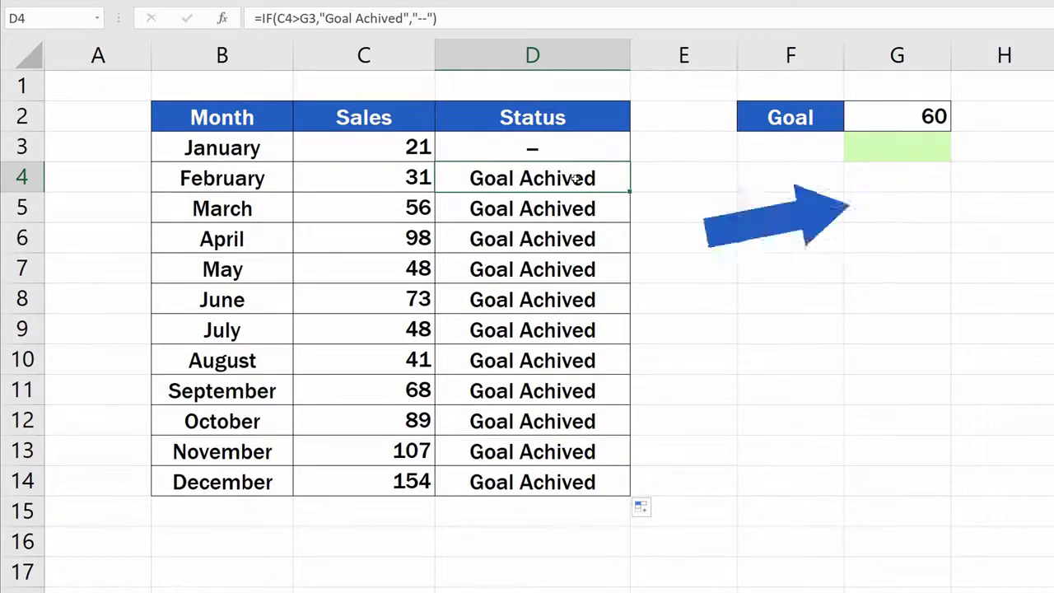
pyautogui.press('Down')
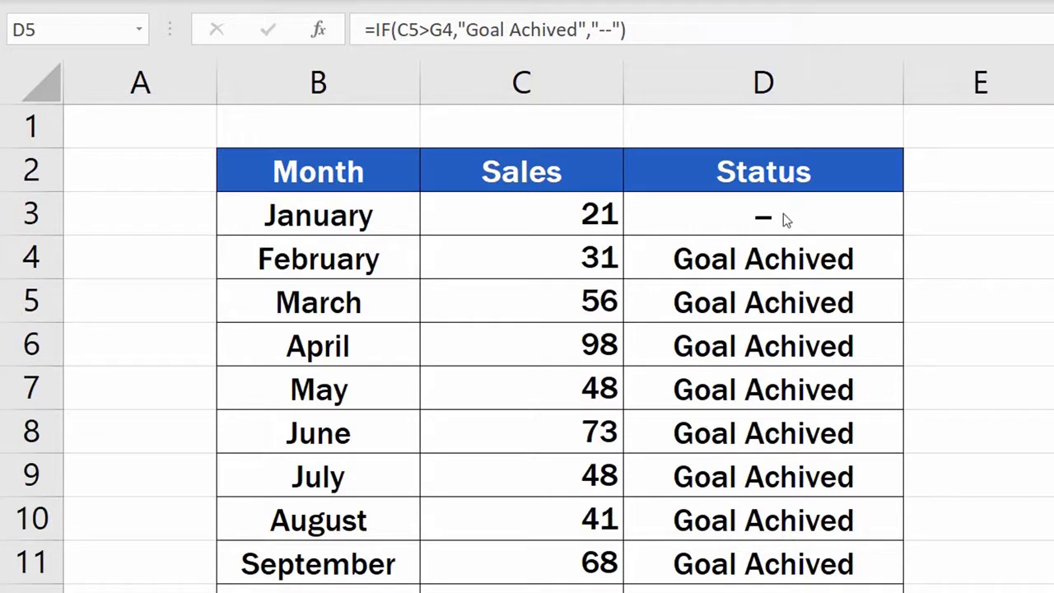
# Change the goal reference in the D3 formula to the absolute reference $G$2.
pyautogui.click(747, 214)
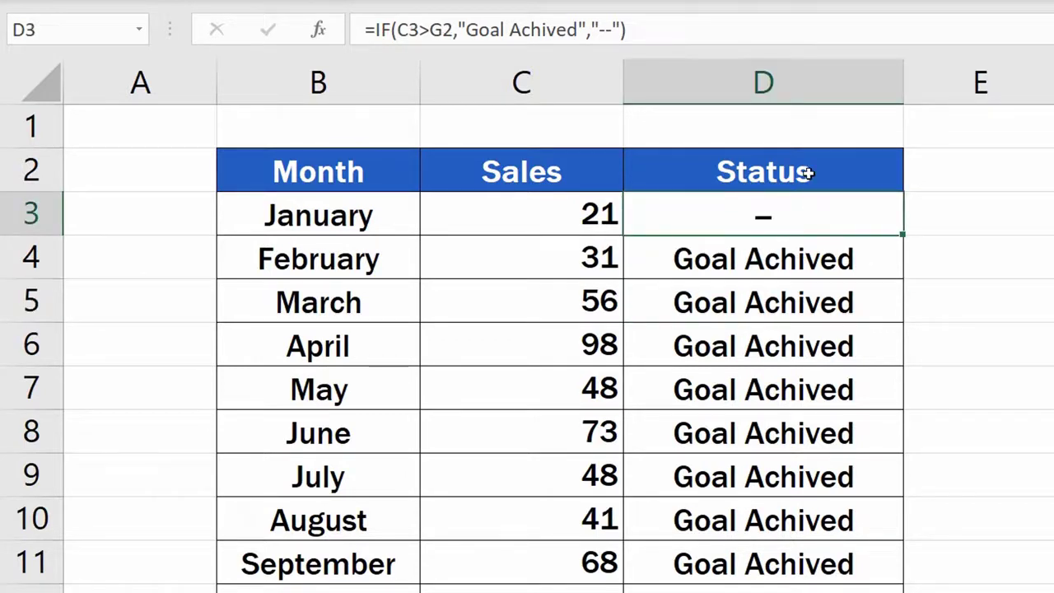
pyautogui.click(443, 25)
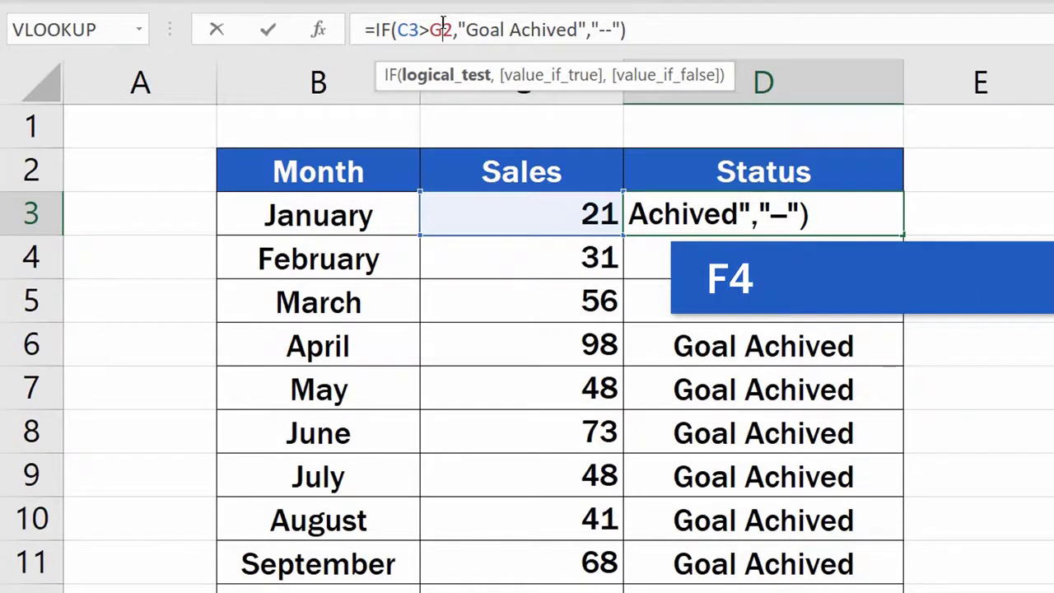
pyautogui.press('F4')
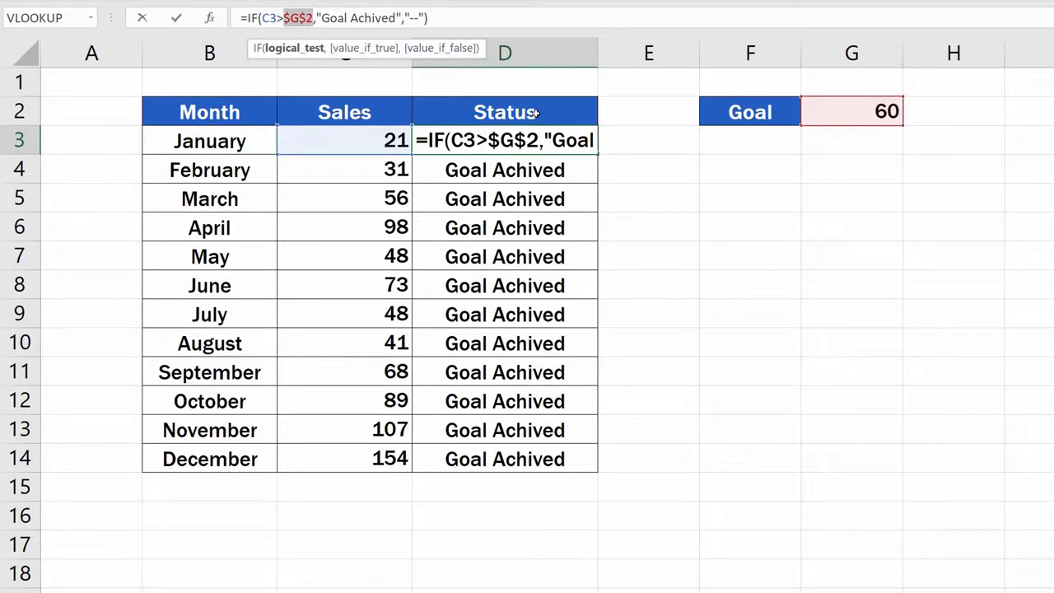
pyautogui.press('Return')
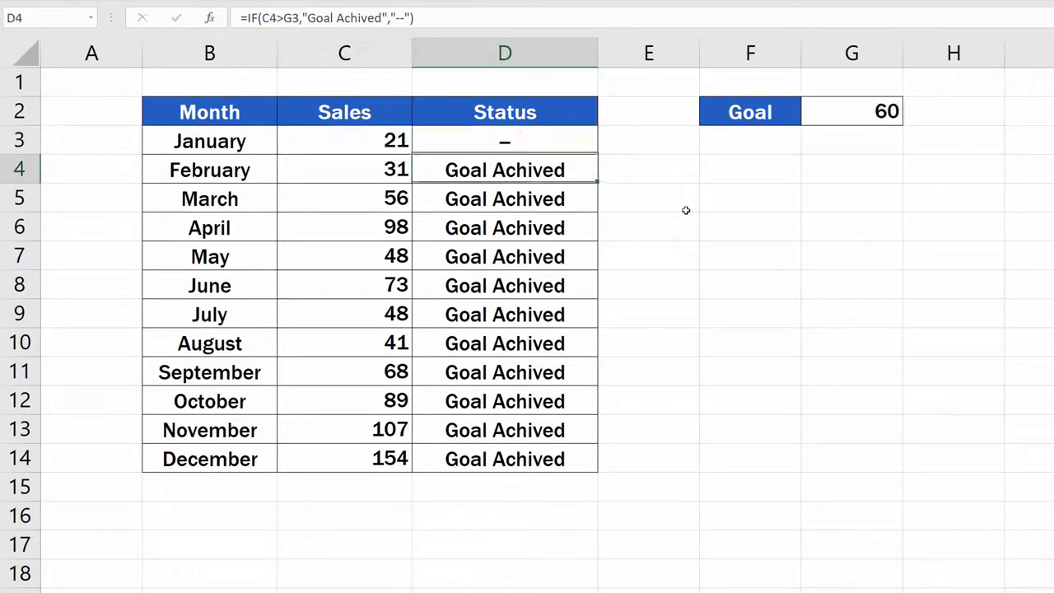
# Fill the corrected D3 formula down through D14 and check the copies for May, August and October.
pyautogui.click(586, 144)
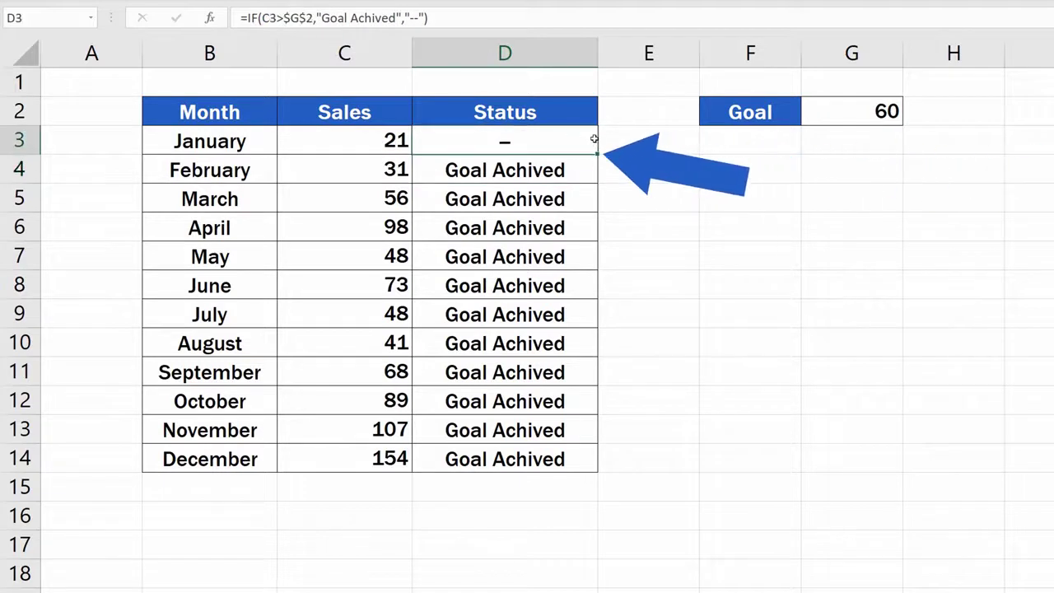
pyautogui.moveTo(596, 153); pyautogui.dragTo(600, 465)
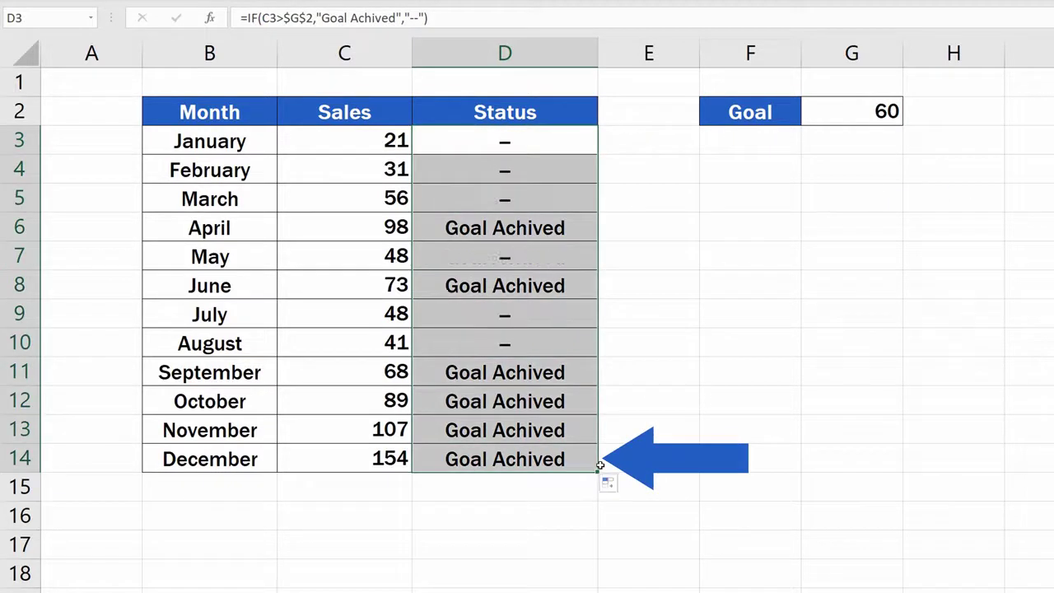
pyautogui.click(694, 402)
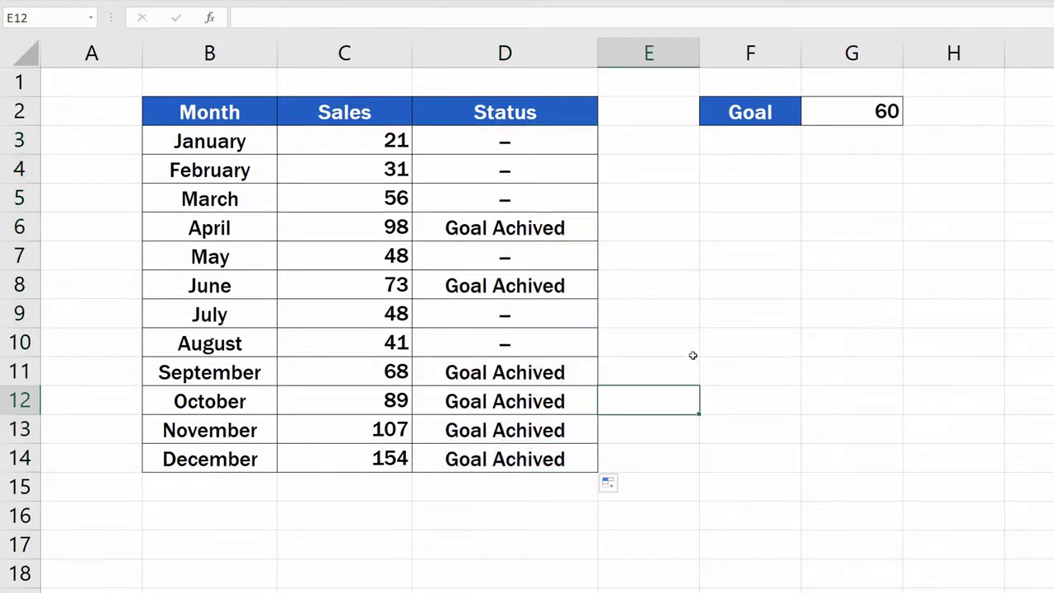
pyautogui.click(577, 264)
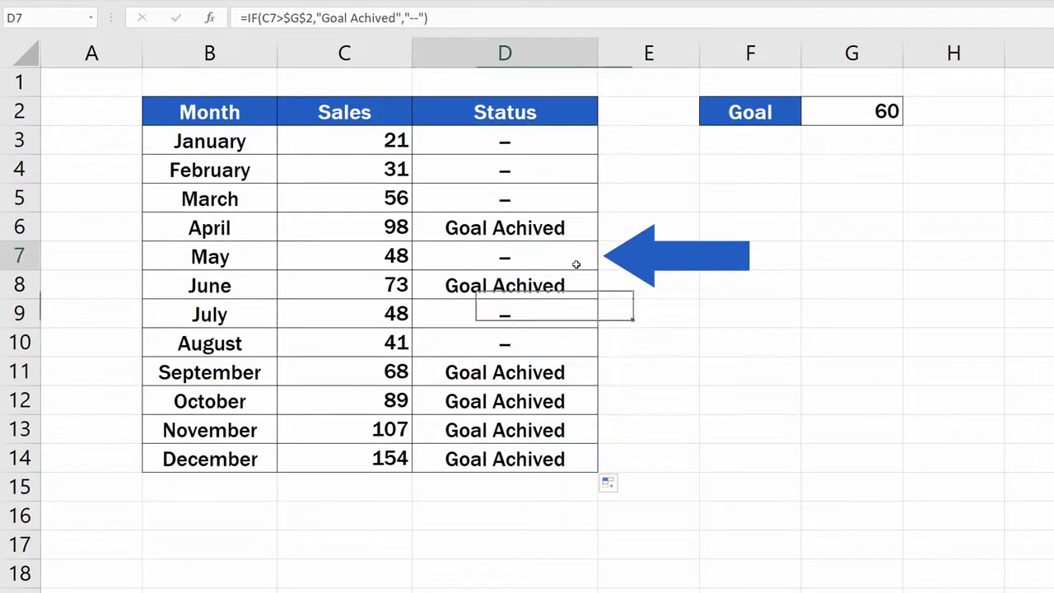
pyautogui.click(570, 342)
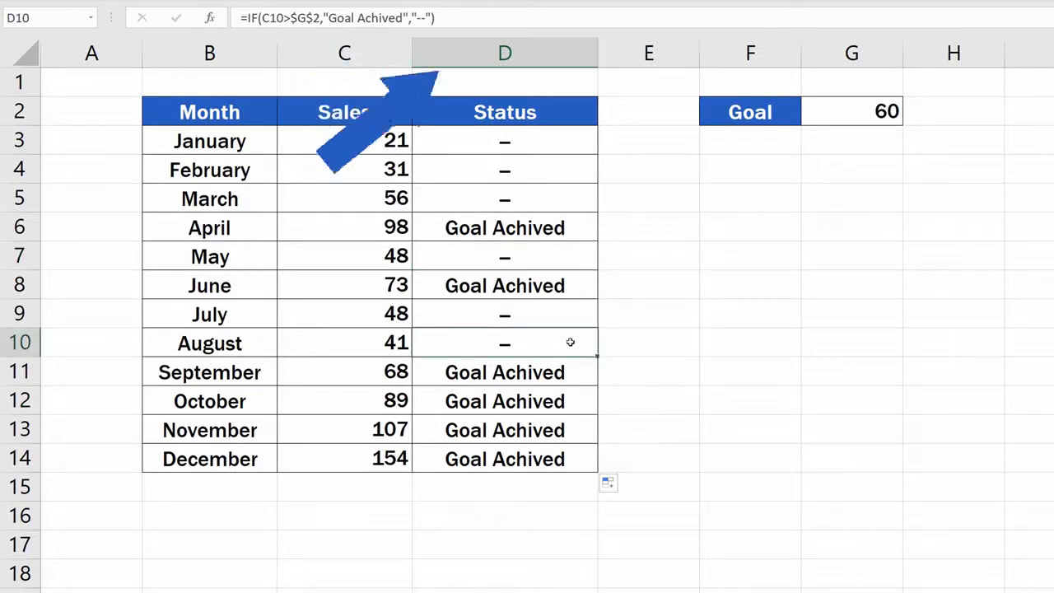
pyautogui.click(566, 399)
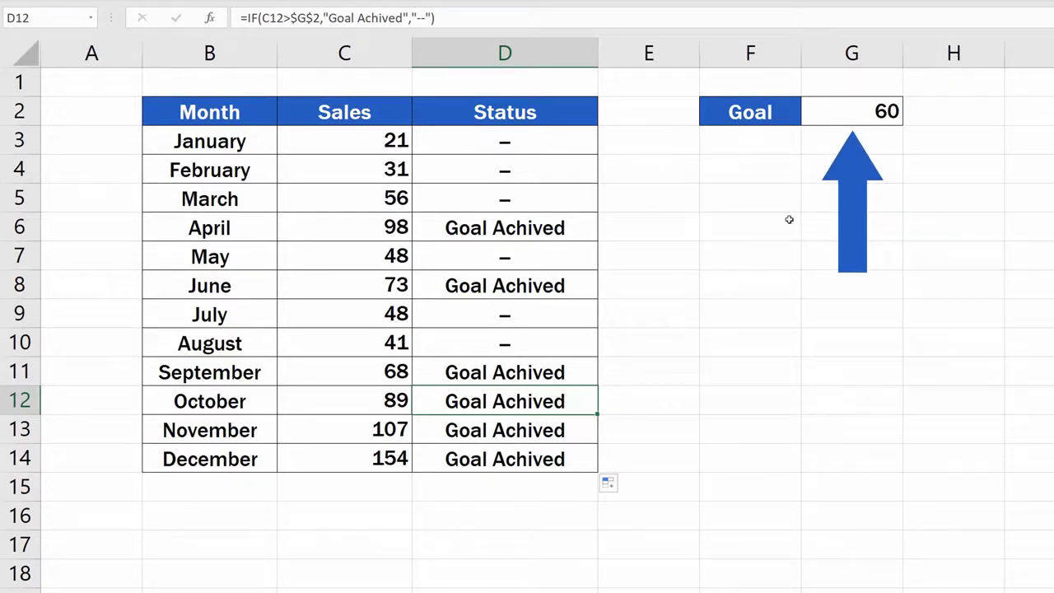
# Set the sales goal in G2 to 35.
pyautogui.click(851, 113)
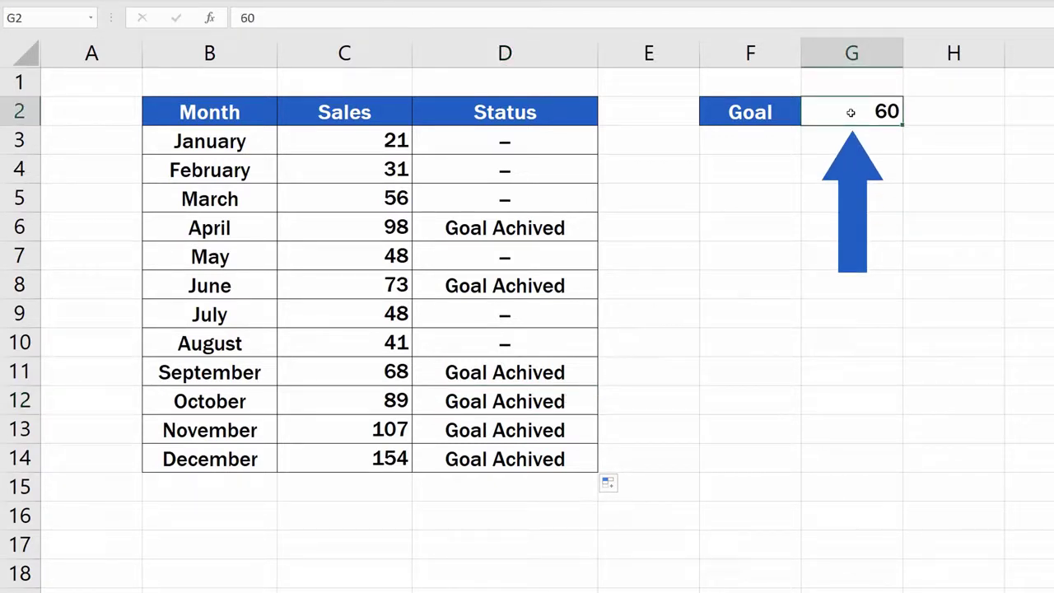
pyautogui.write('35')
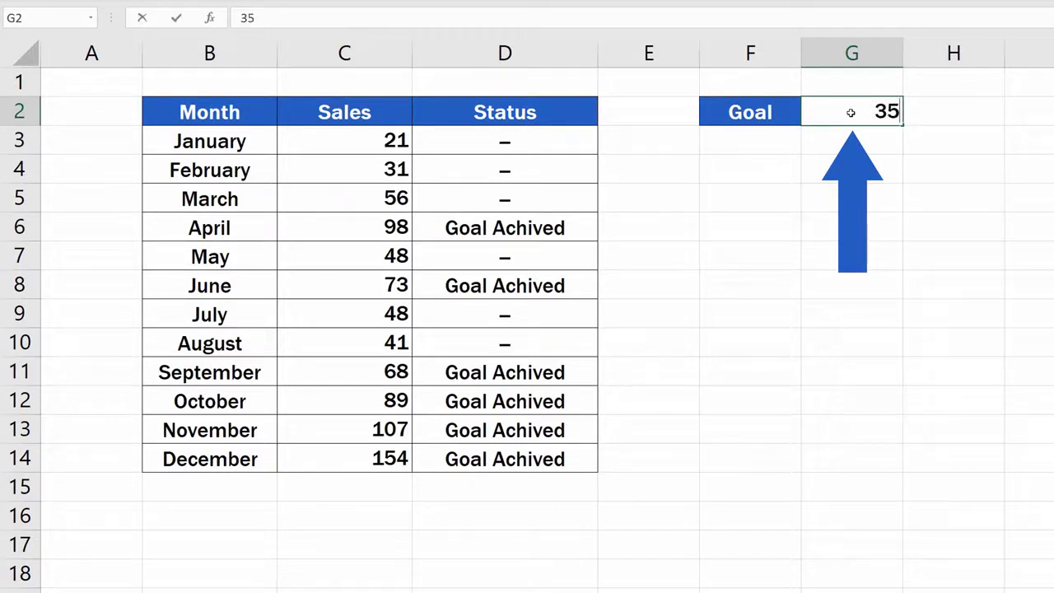
pyautogui.press('Return')
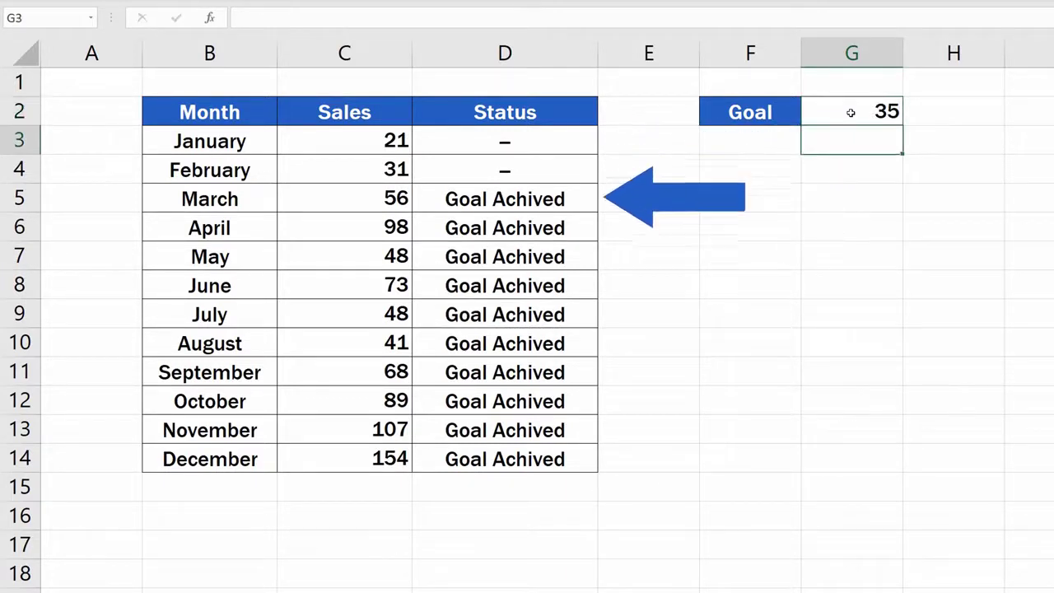
# Replace the sales goal in G2 with 28.
pyautogui.click(848, 113)
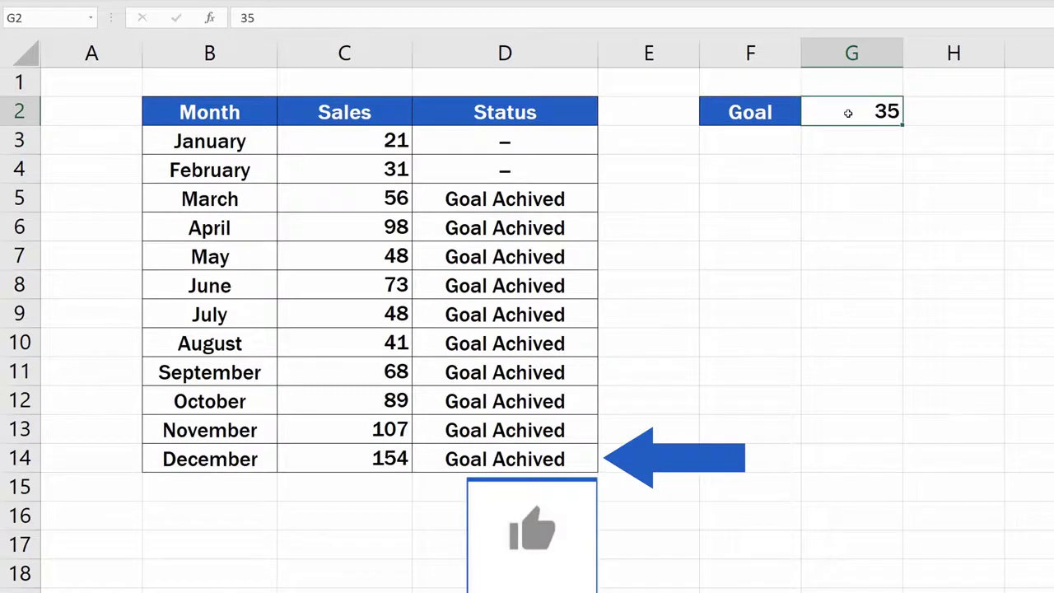
pyautogui.doubleClick(848, 113)
pyautogui.press('BackSpace')
pyautogui.press('BackSpace')
pyautogui.write('28')
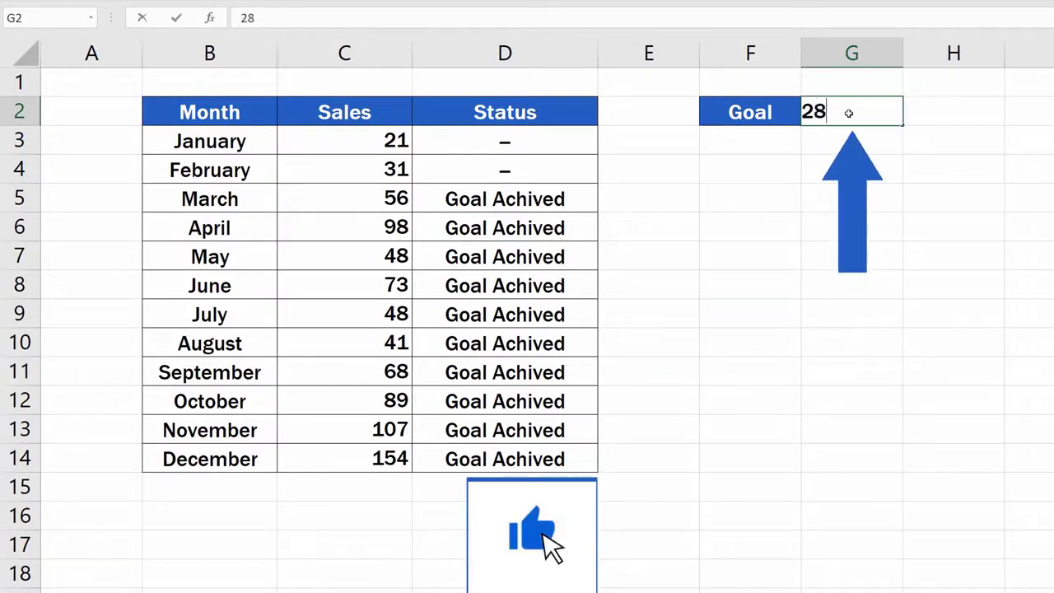
pyautogui.press('Return')
# Change the sales goal in G2 to 75.
pyautogui.click(848, 113)
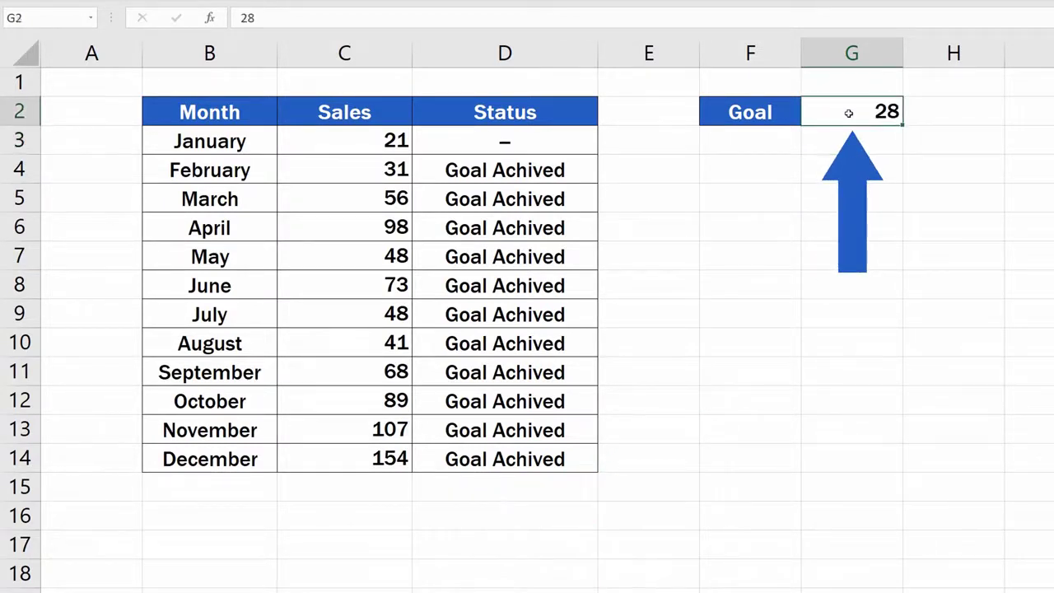
pyautogui.doubleClick(848, 113)
pyautogui.press('BackSpace')
pyautogui.press('BackSpace')
pyautogui.write('75')
pyautogui.press('Return')
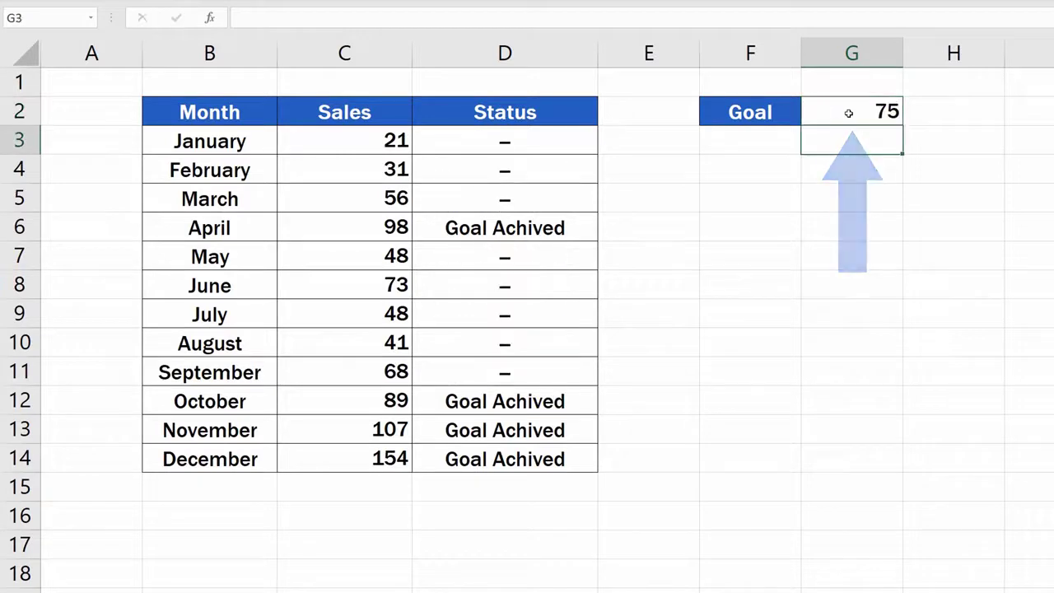